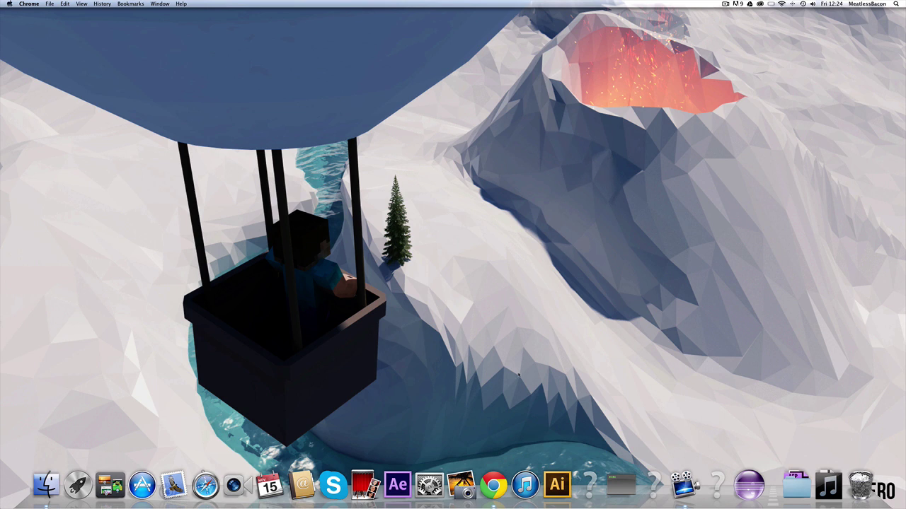
Run a Google search for 'dokucraft' in a new browser window
click(492, 482)
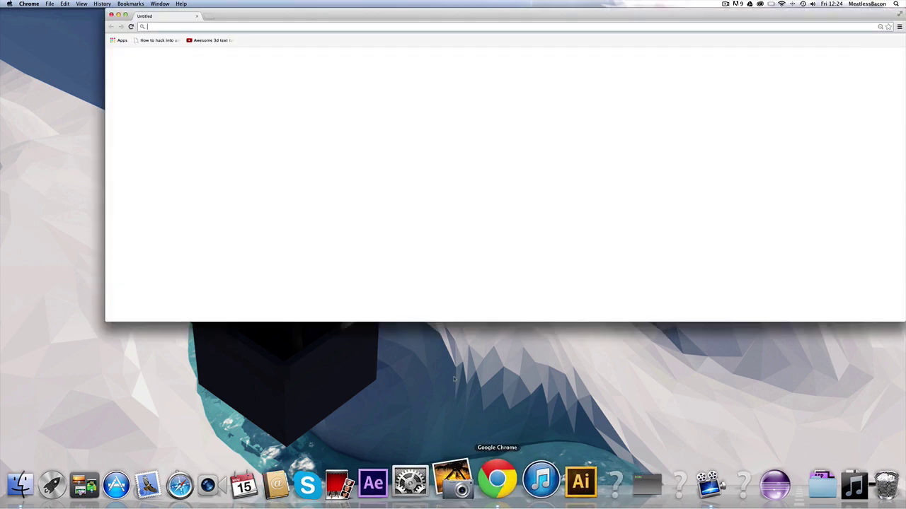
text(dokucraft)
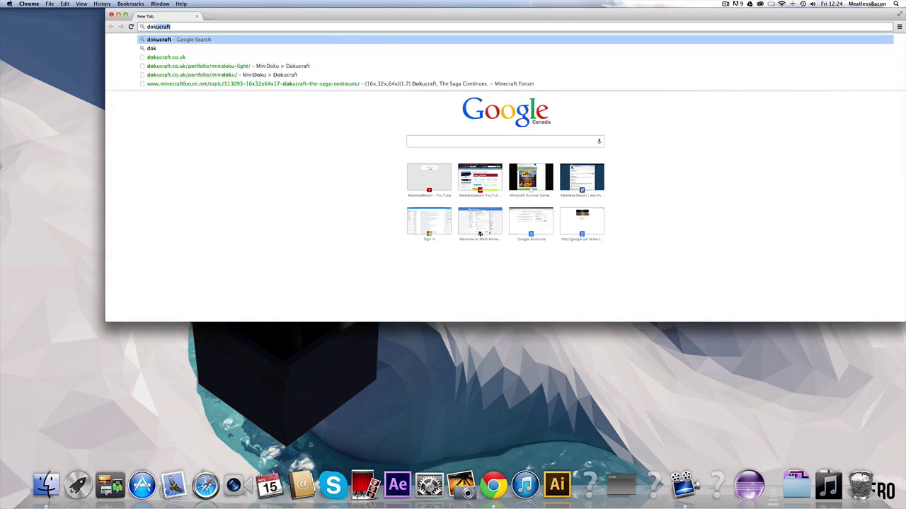
key(Return)
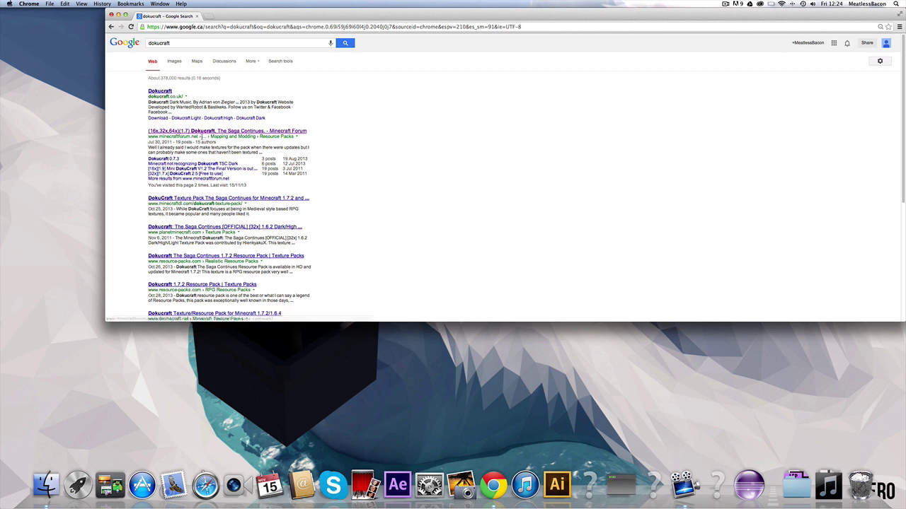
Inspect the dokucraft results, highlighting the Minecraft Forum and minecraftdl.com addresses
drag(204, 135, 143, 136)
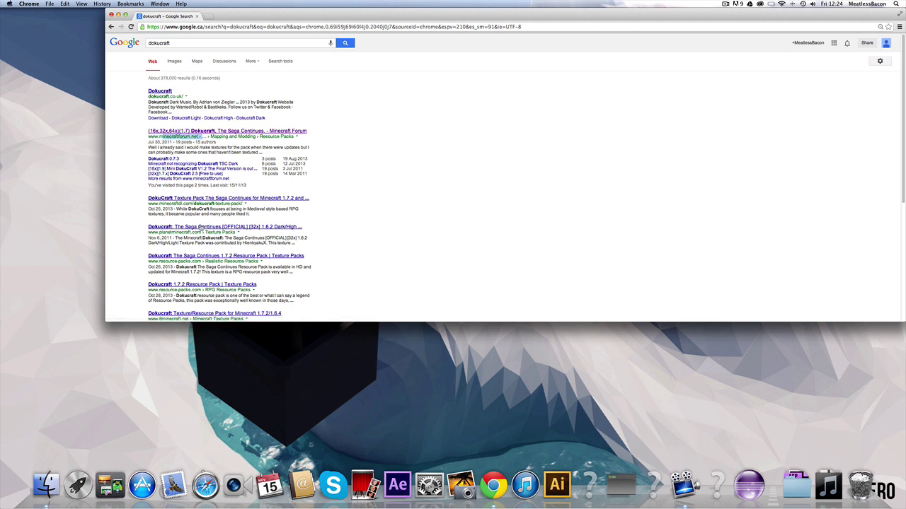
drag(183, 203, 188, 222)
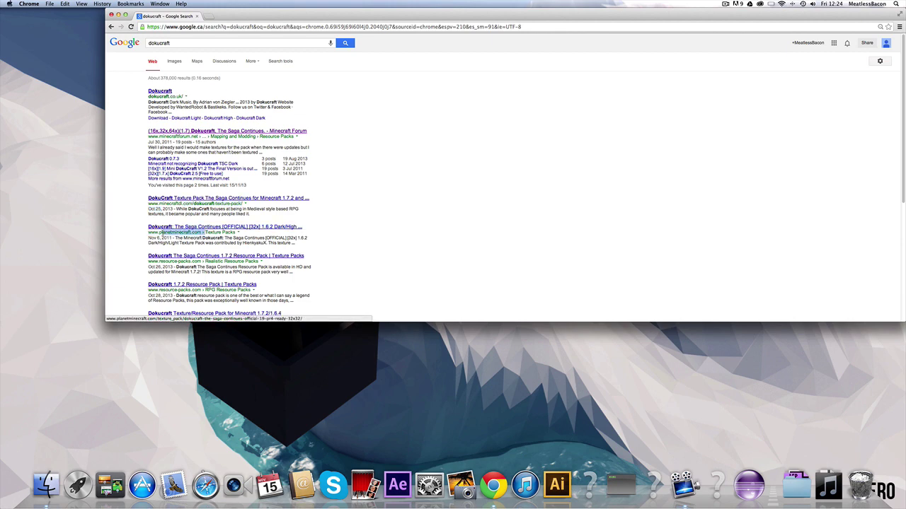
scroll(189, 270, down, 5)
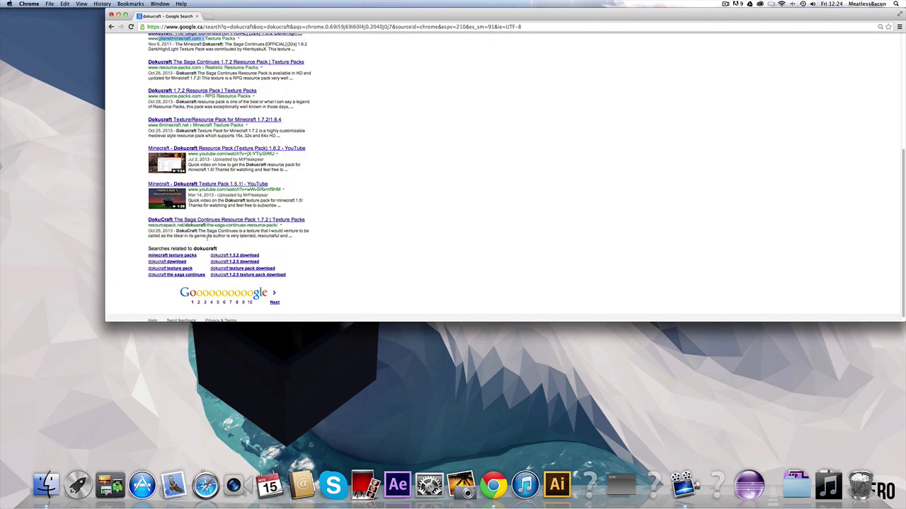
scroll(208, 237, up, 5)
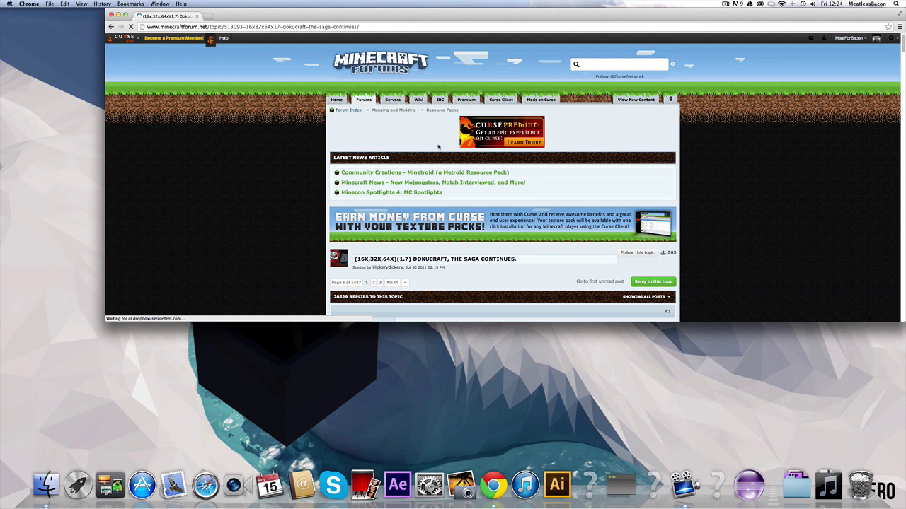
Scroll to the thread's Downloads section and pick the MiniDoku LIGHT download
scroll(441, 172, down, 2)
scroll(440, 172, down, 10)
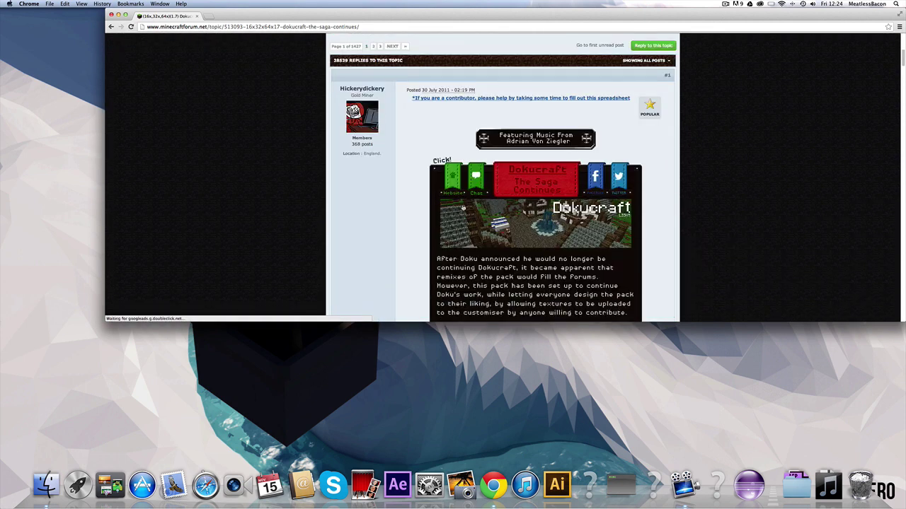
scroll(476, 200, down, 12)
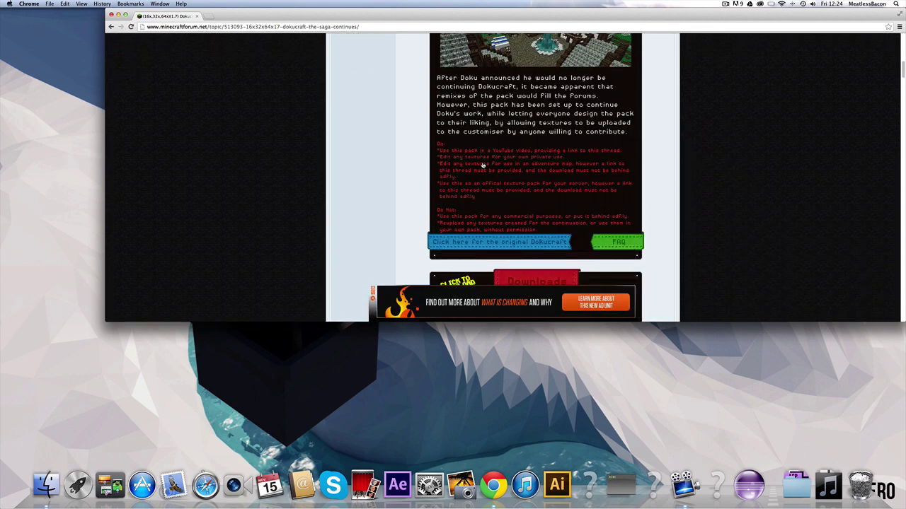
scroll(482, 165, down, 7)
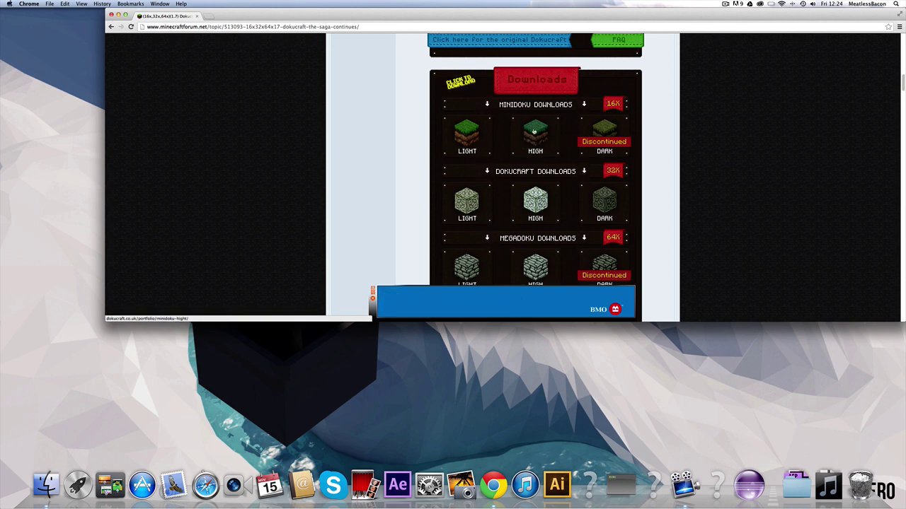
click(485, 133)
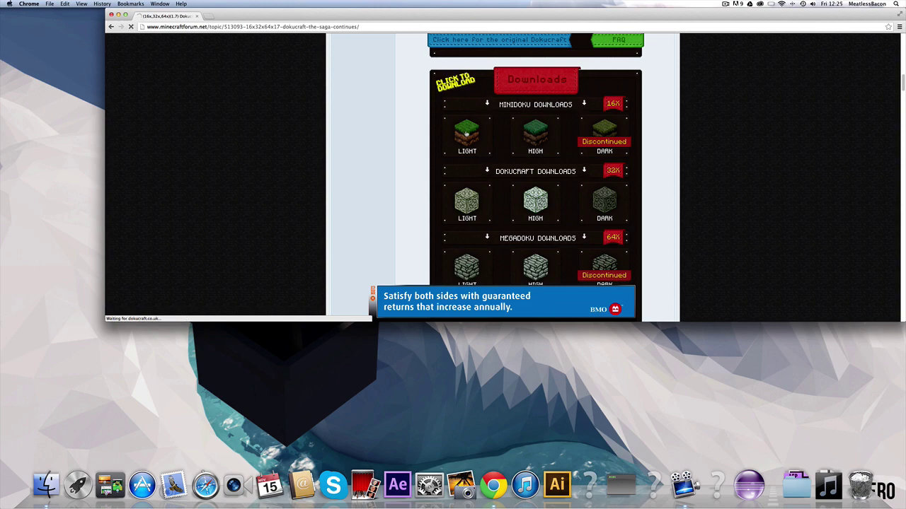
Scroll to the Download section and choose the 1.7 Version 'Primary: MiniDoku Light' link
scroll(394, 167, down, 5)
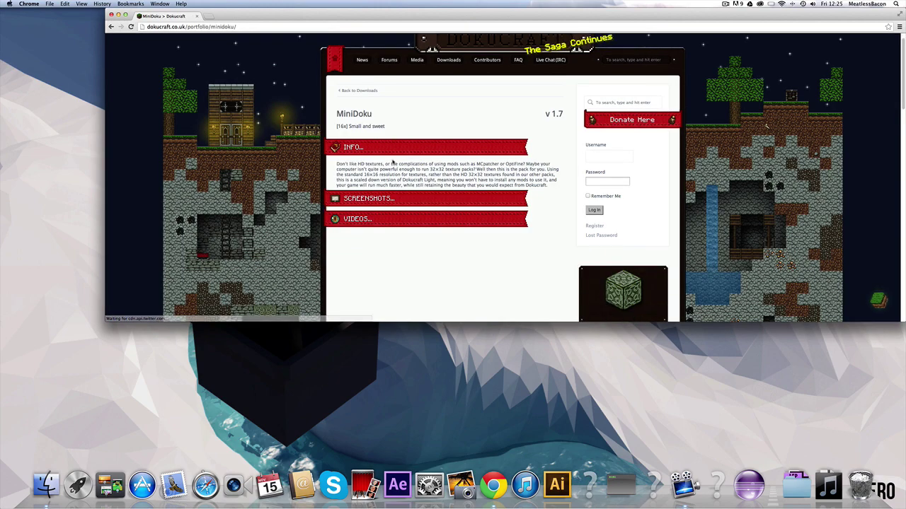
scroll(392, 169, down, 10)
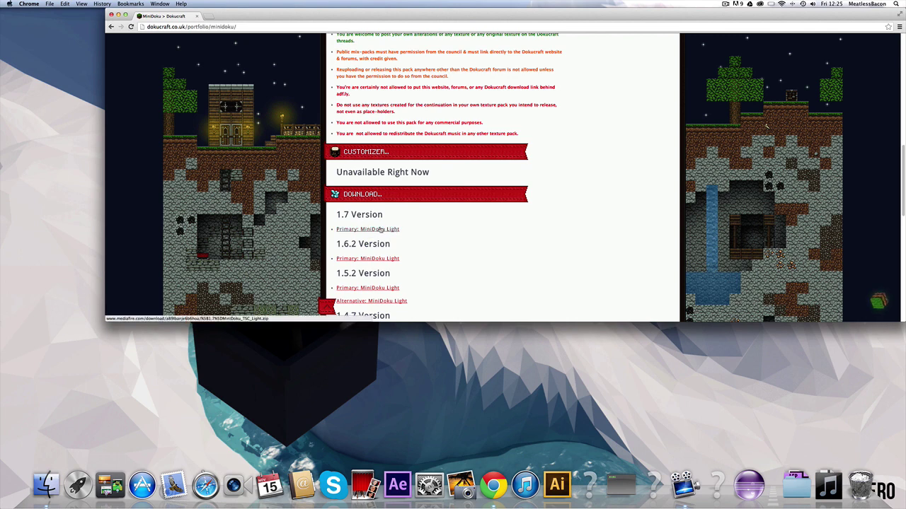
scroll(380, 230, down, 2)
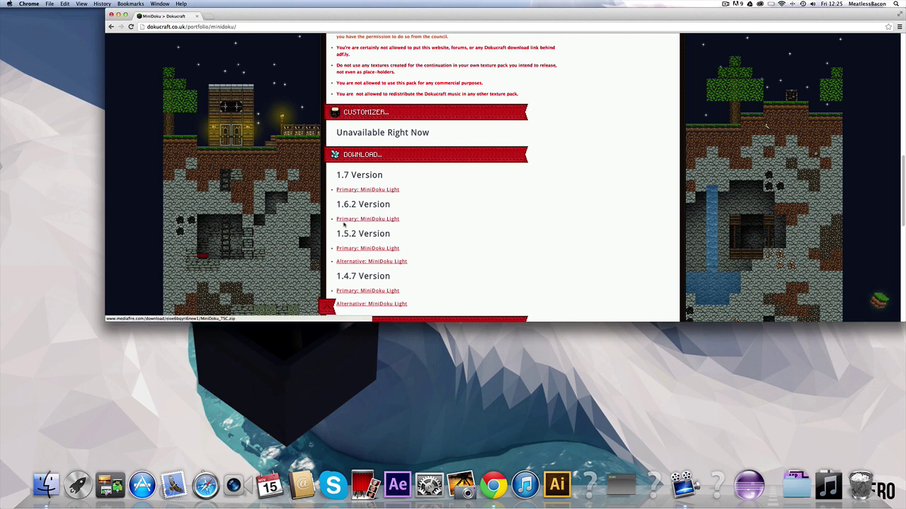
click(378, 193)
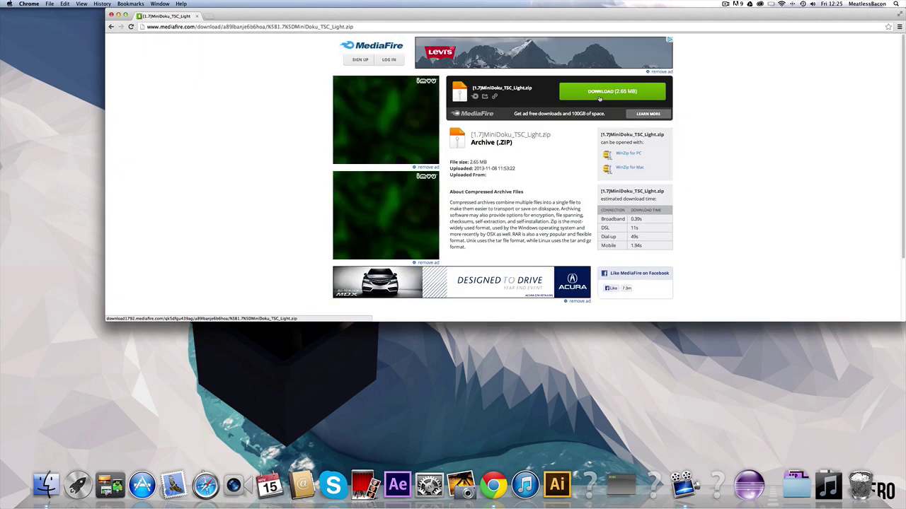
Download [1.7]MiniDoku_TSC_Light.zip, dismiss the ad pop-up and move the browser aside
click(596, 91)
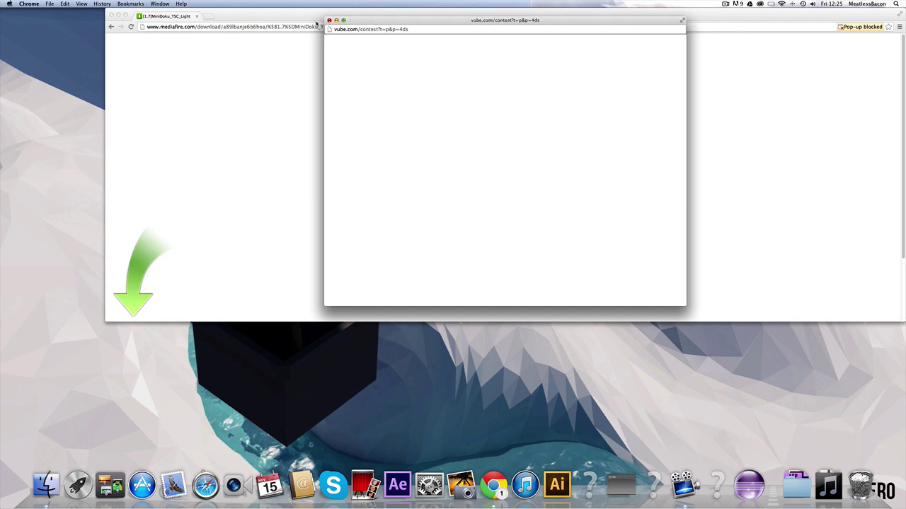
click(329, 20)
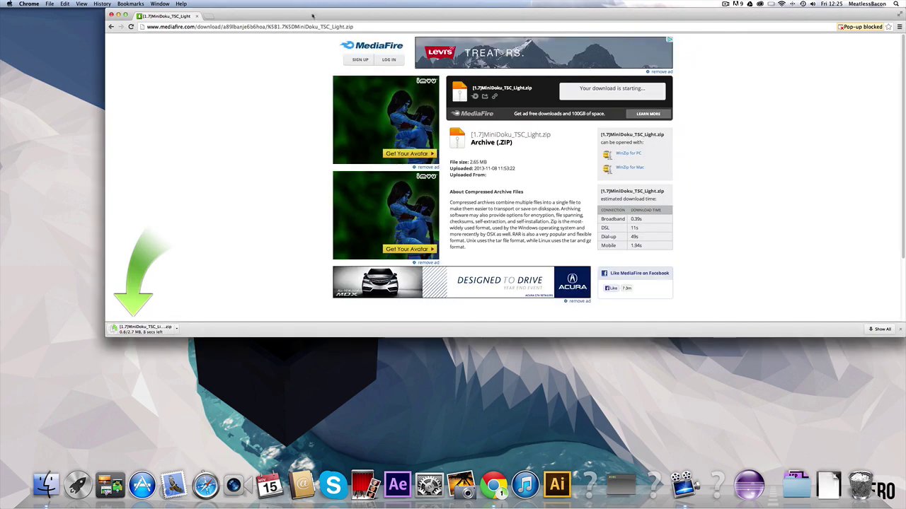
drag(312, 15, 532, 50)
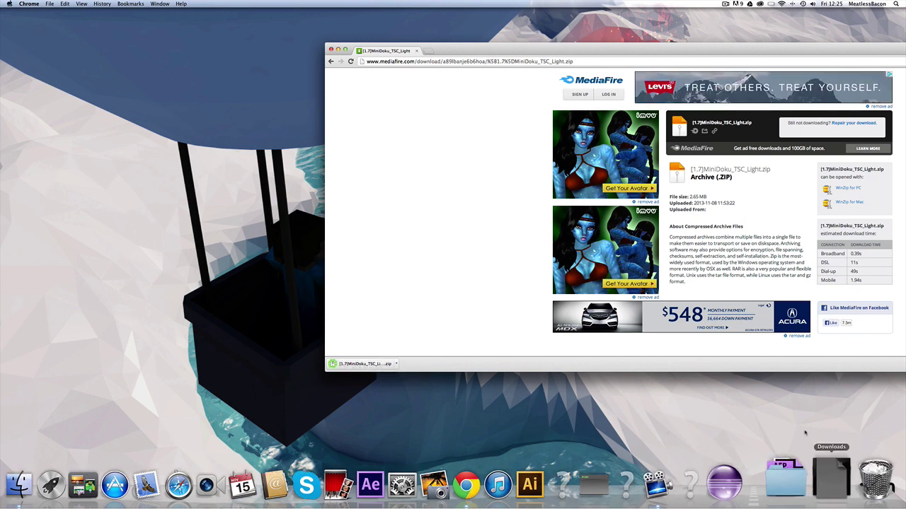
Extract the downloaded MiniDoku zip and show the Downloads folder in Finder
click(834, 476)
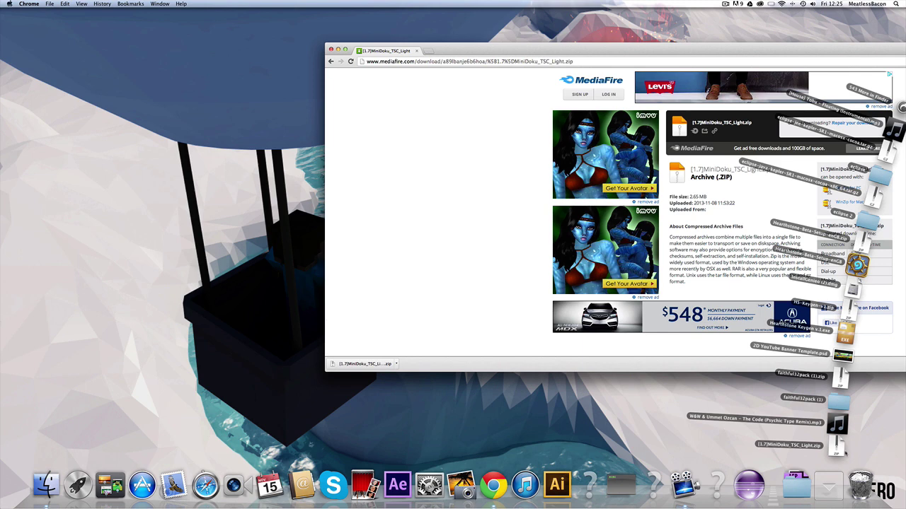
click(835, 445)
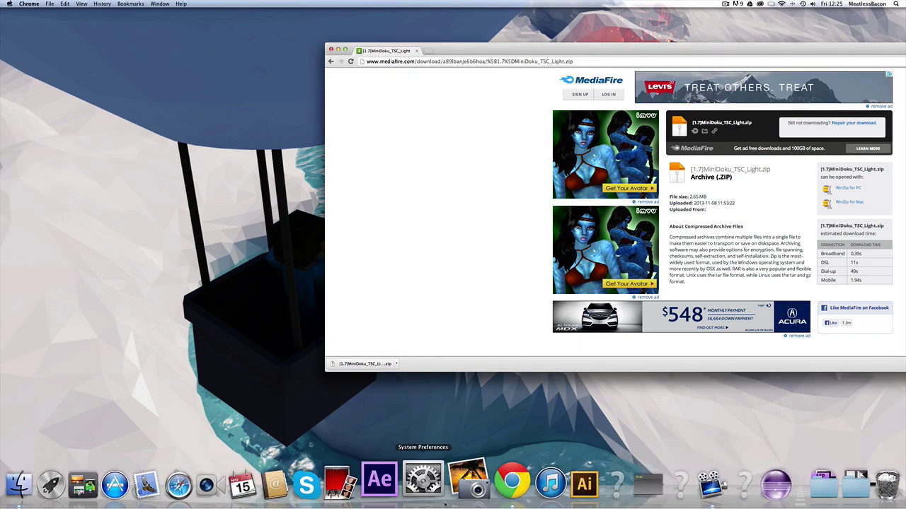
click(37, 484)
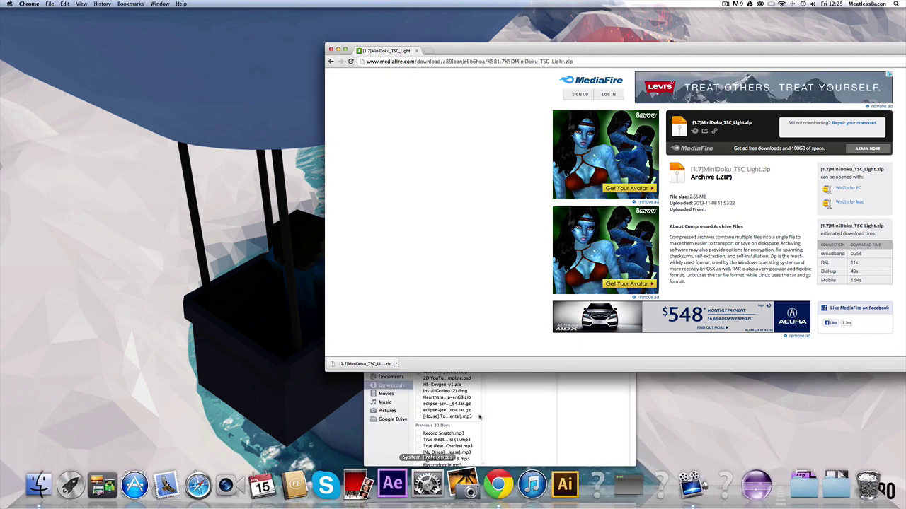
click(501, 414)
scroll(465, 391, up, 2)
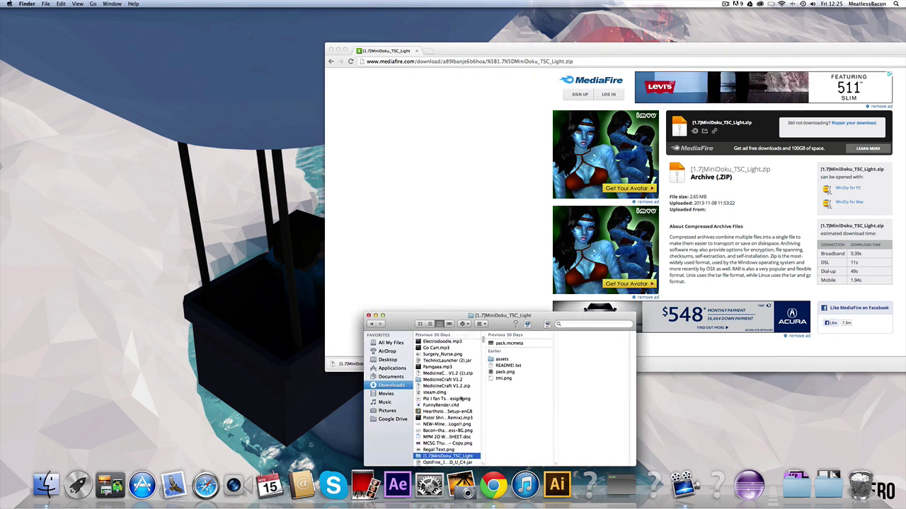
scroll(464, 438, down, 2)
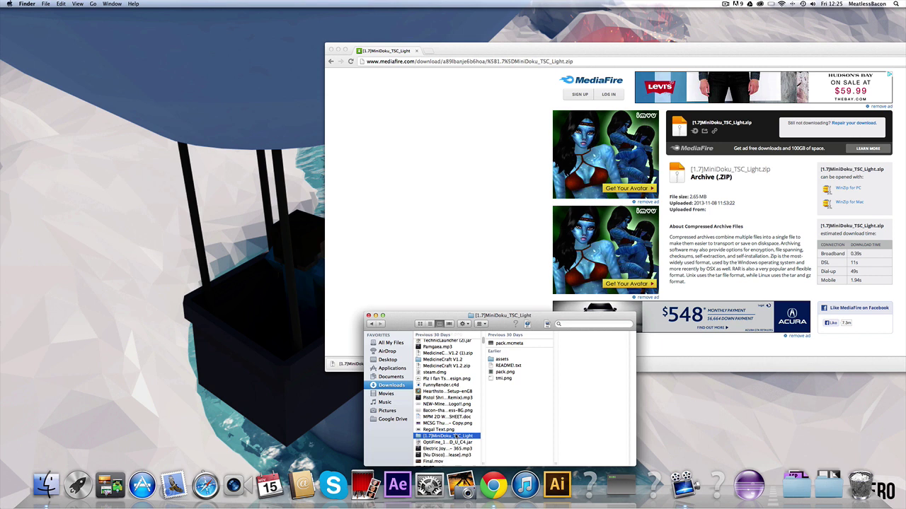
Copy the [1.7]MiniDoku_TSC_Light folder via its context menu and move the window up-left
right_click(455, 436)
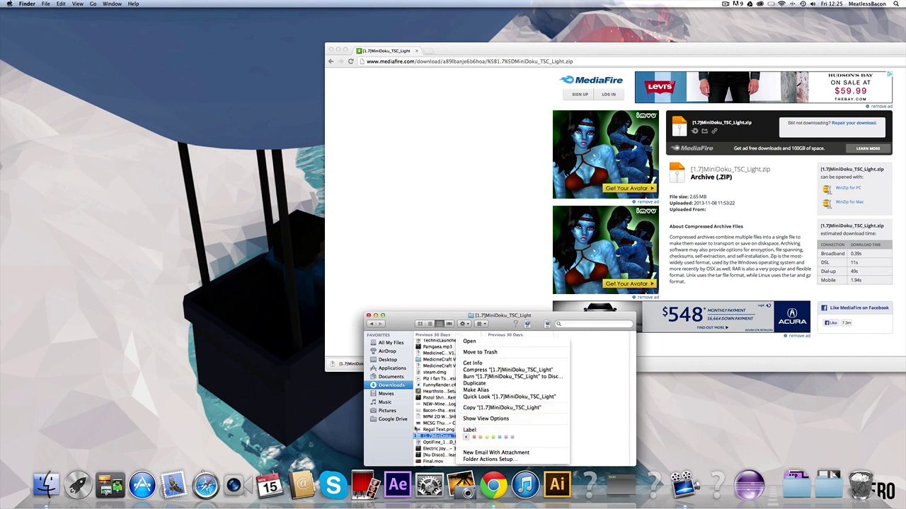
click(422, 439)
click(423, 440)
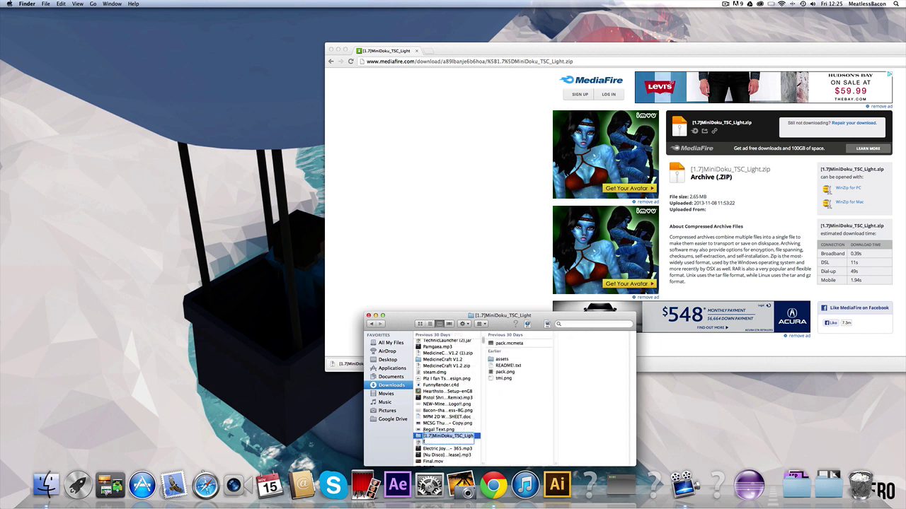
click(475, 436)
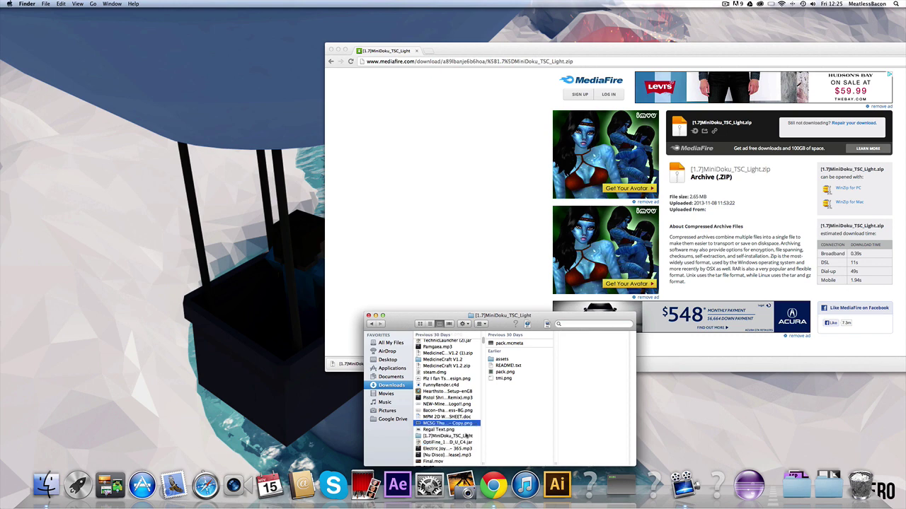
right_click(465, 436)
click(479, 408)
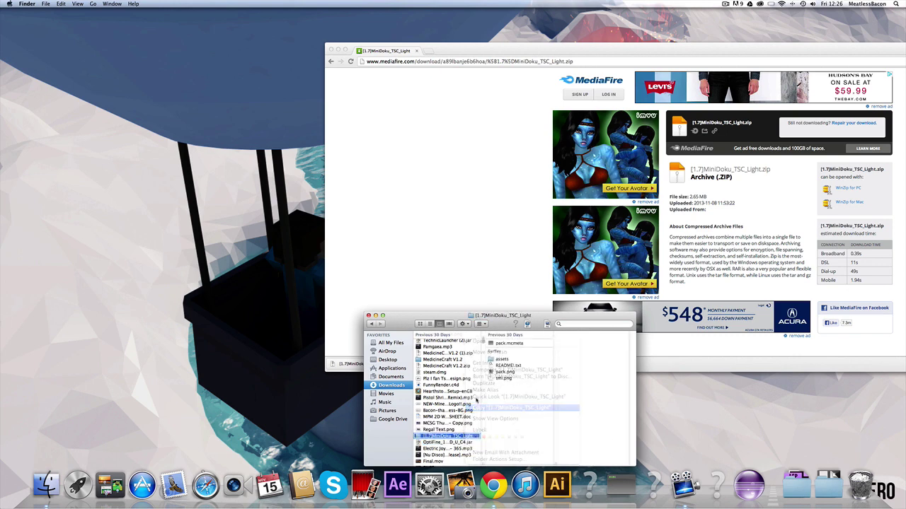
drag(409, 320, 320, 277)
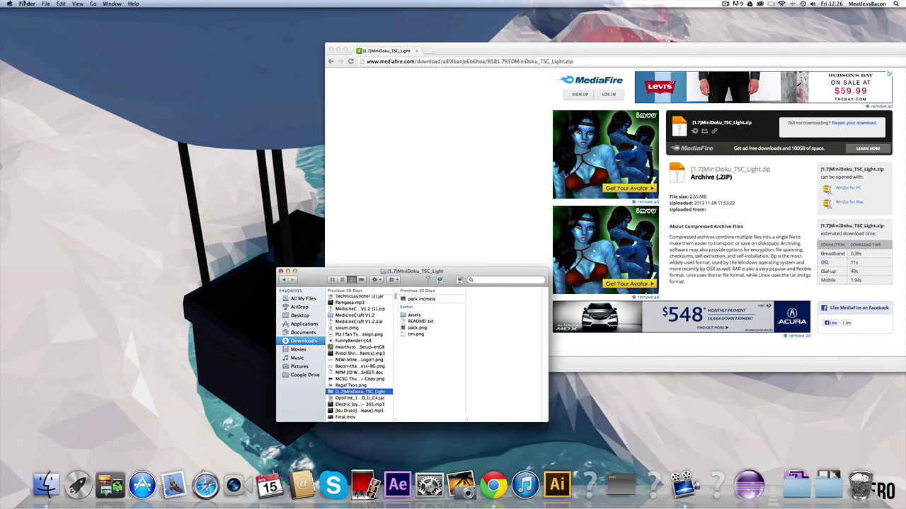
Use Go to Folder with the path ~/Library/Application Support/minecraft
click(92, 4)
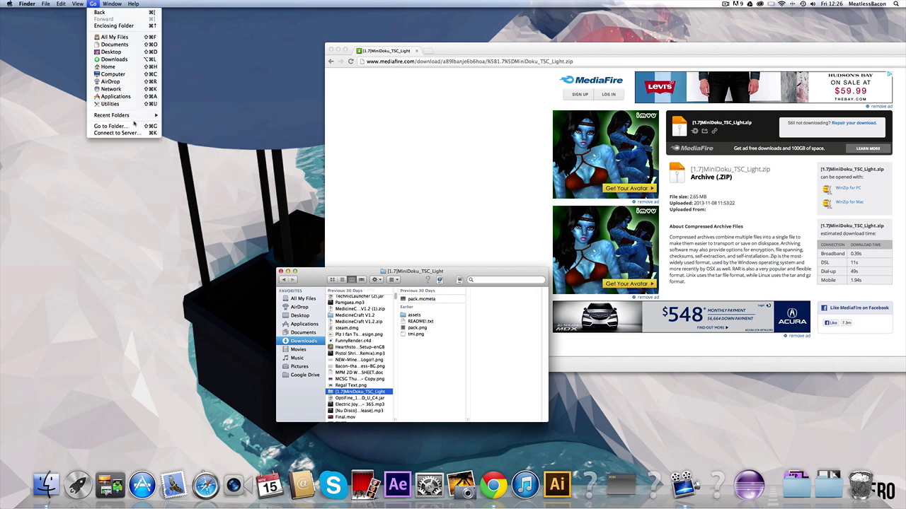
click(110, 126)
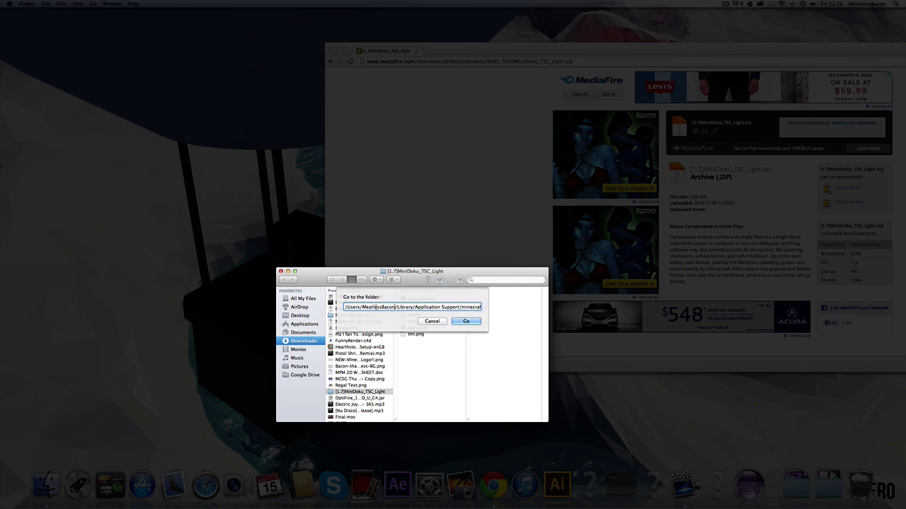
mouse_move(413, 307)
mouse_down()
mouse_move(481, 307)
mouse_move(328, 306)
mouse_move(409, 316)
mouse_up()
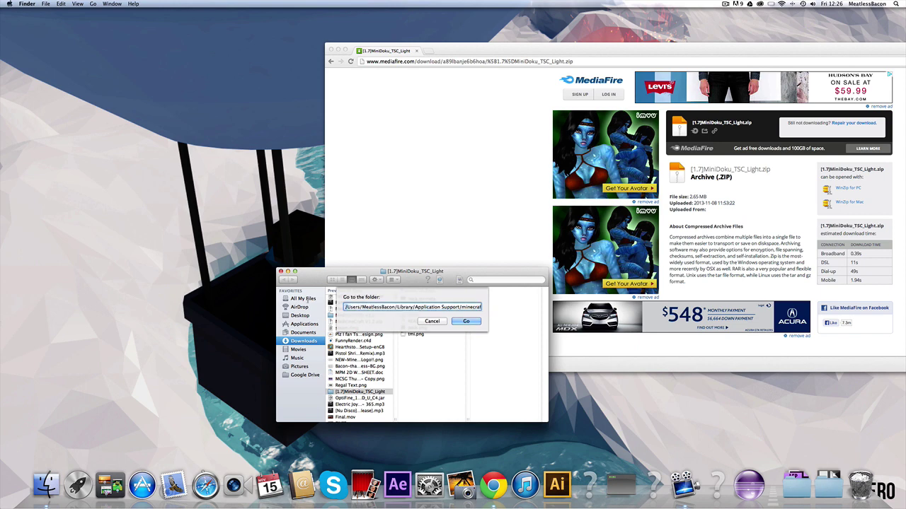
mouse_move(347, 307)
mouse_down()
mouse_move(481, 307)
mouse_move(325, 311)
mouse_move(481, 308)
mouse_up()
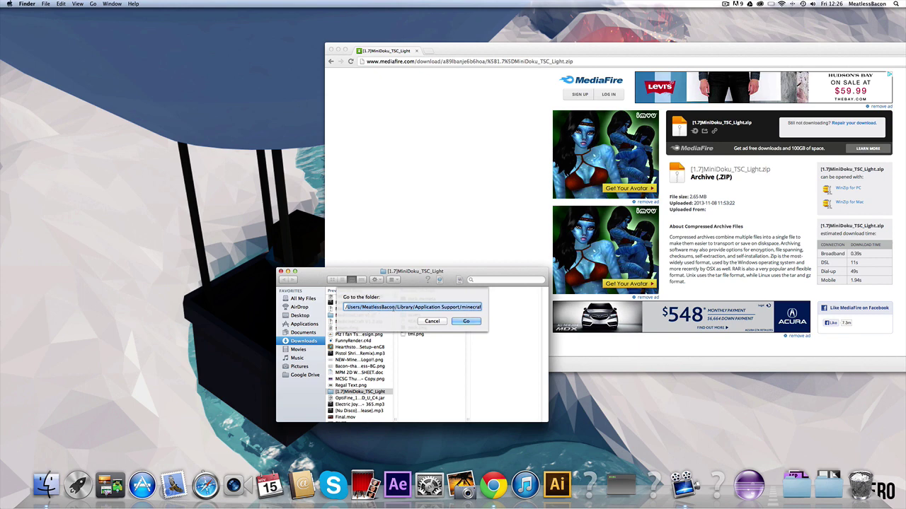
click(394, 307)
drag(407, 307, 493, 314)
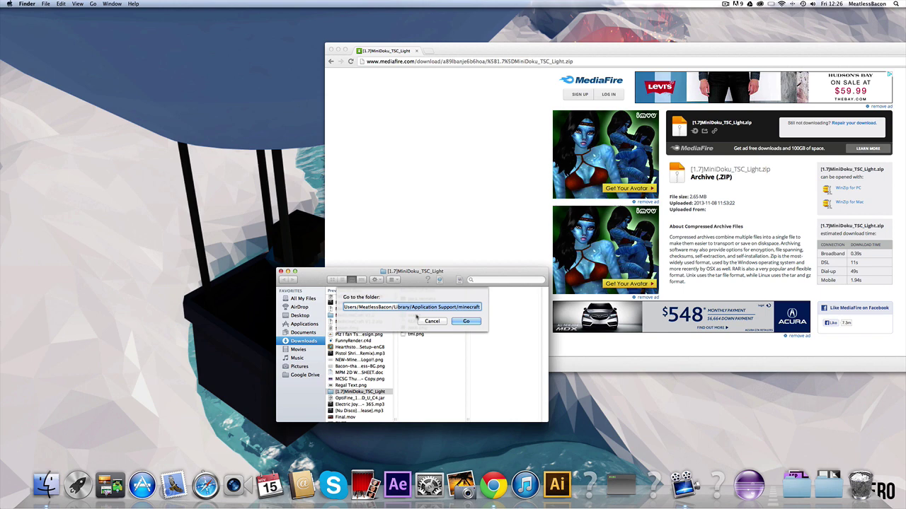
key(super+a)
Open the minecraft folder in icon view, enlarge the window and scroll to find resourcepacks
click(466, 321)
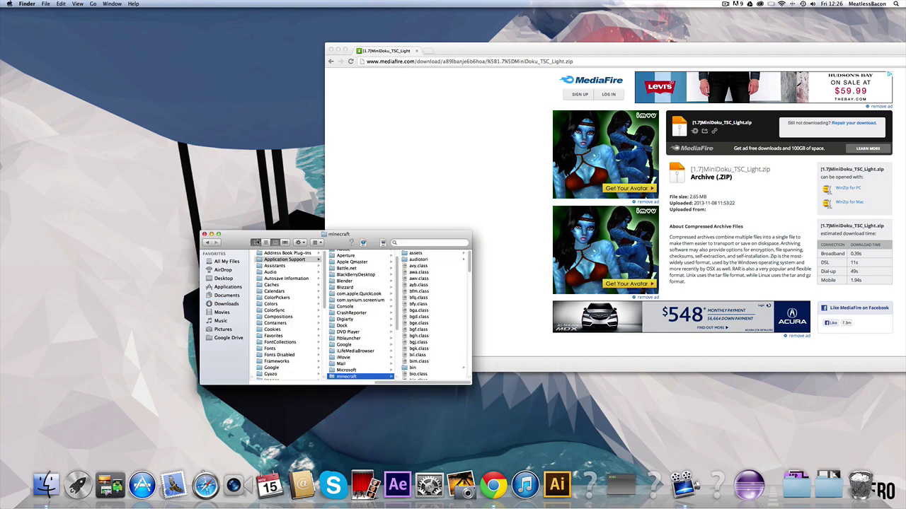
key(super+1)
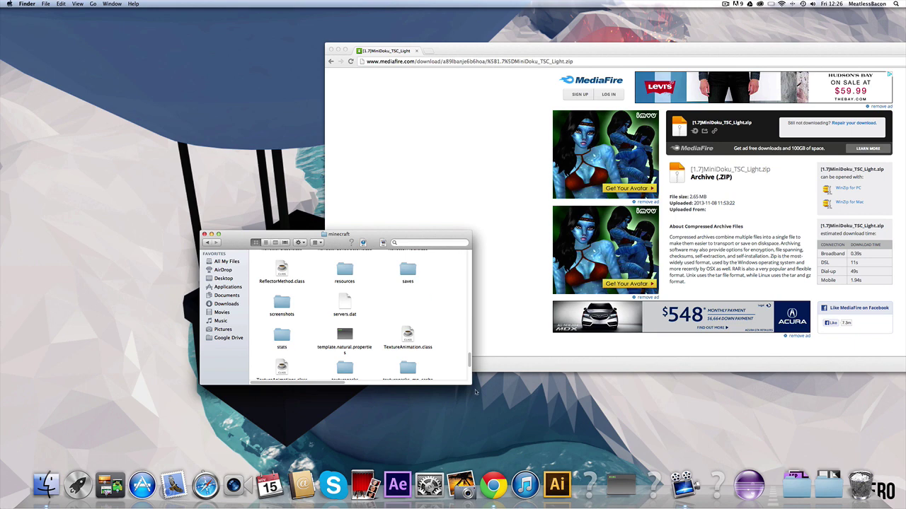
drag(474, 388, 678, 458)
drag(426, 246, 424, 198)
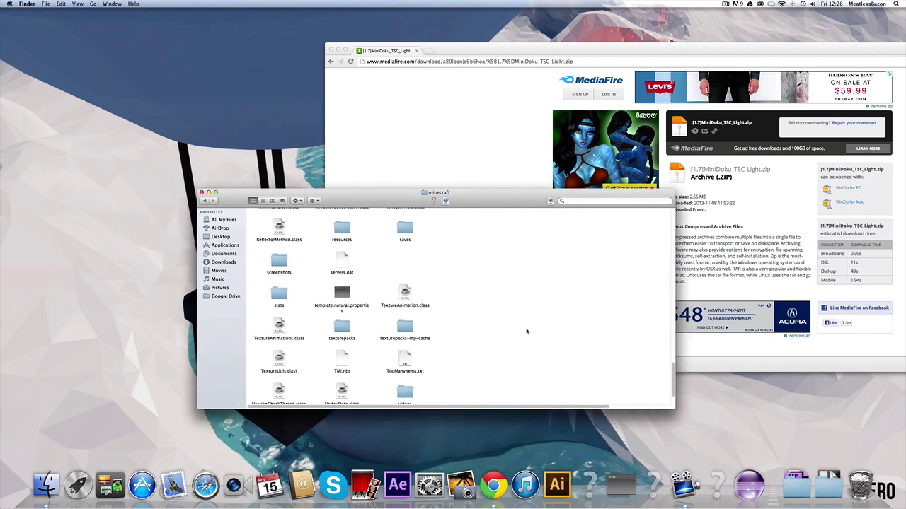
scroll(527, 331, up, 5)
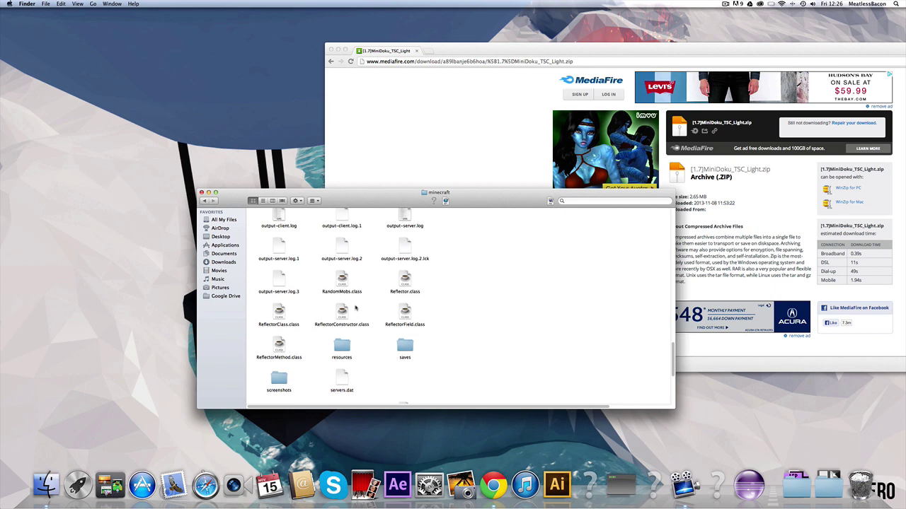
scroll(357, 307, up, 3)
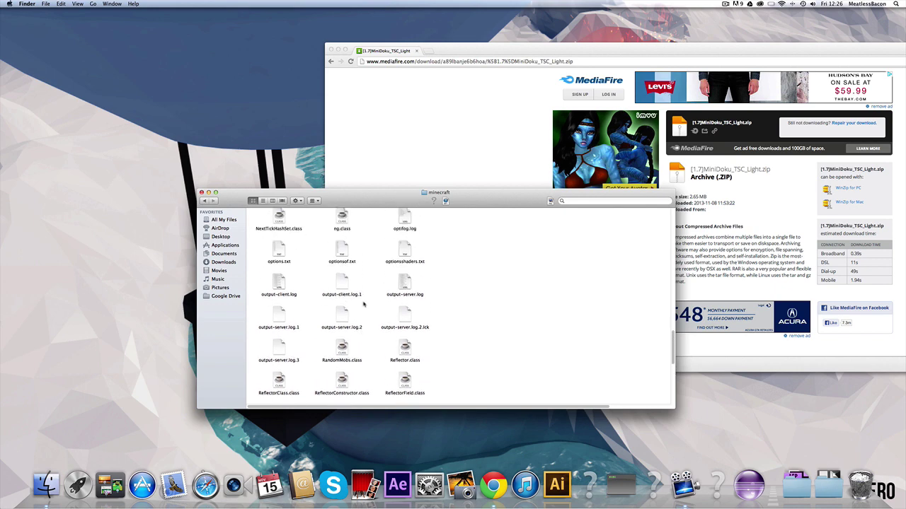
scroll(364, 305, up, 4)
scroll(593, 322, up, 10)
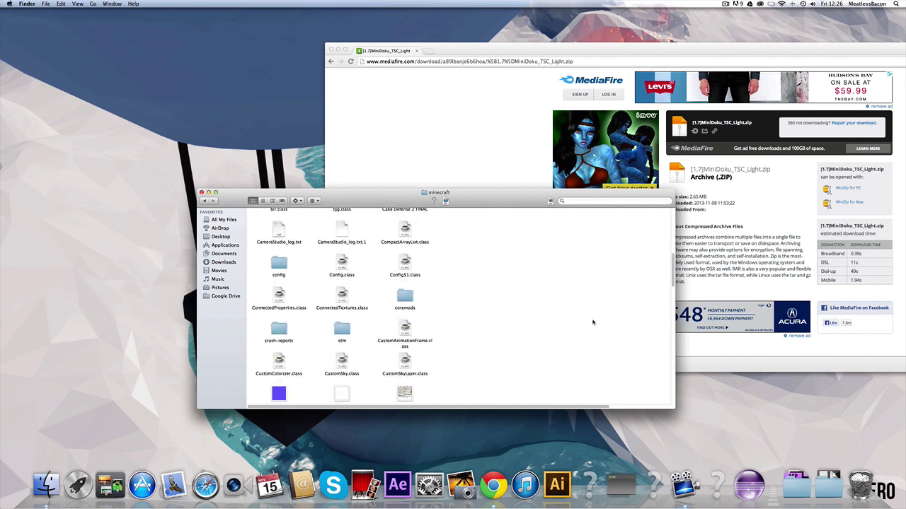
scroll(467, 320, up, 5)
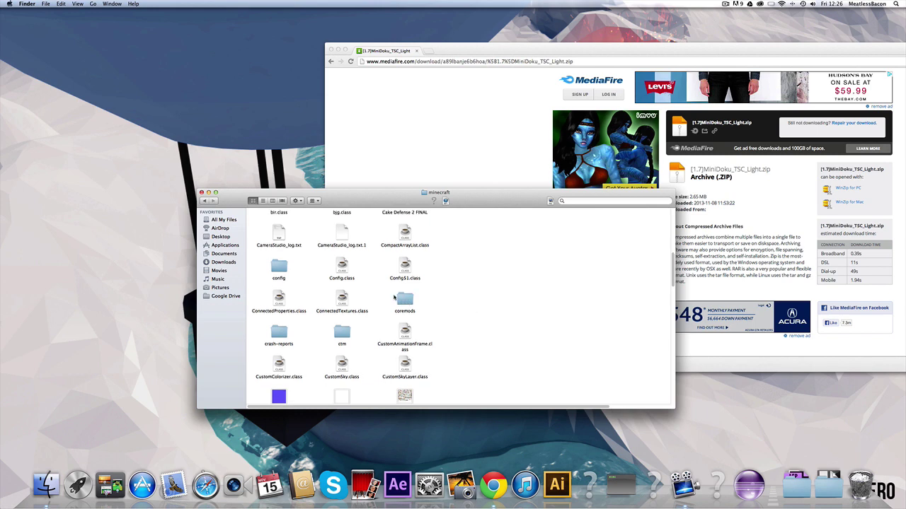
scroll(453, 322, up, 2)
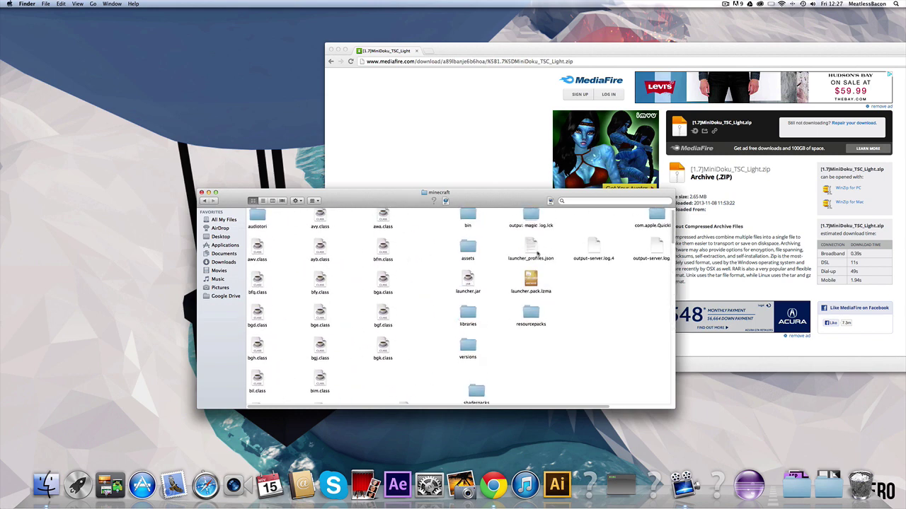
scroll(539, 263, down, 5)
scroll(508, 287, up, 6)
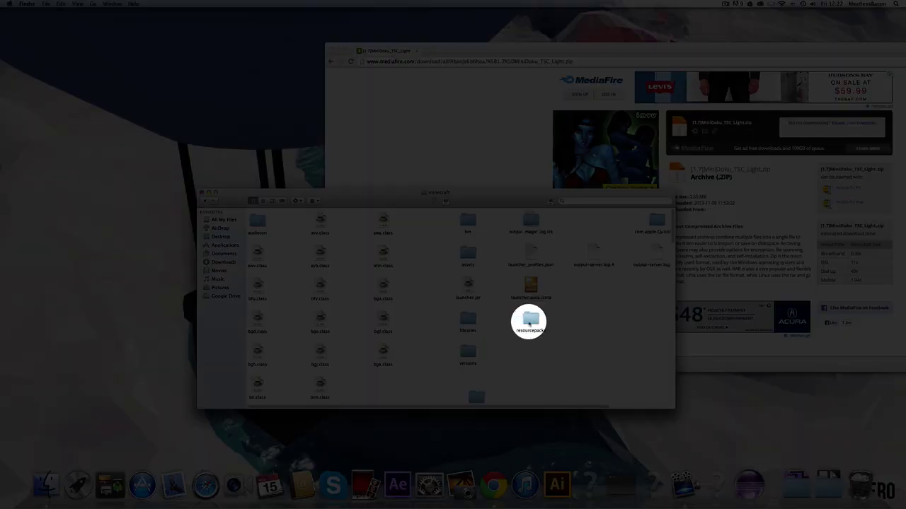
Paste the MiniDoku pack folder into resourcepacks, then bring up Spotlight
double_click(531, 318)
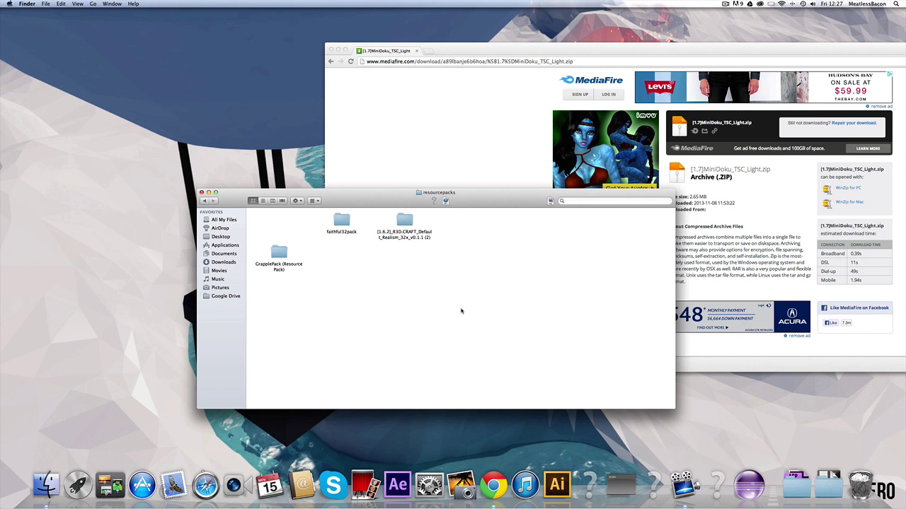
drag(423, 260, 509, 320)
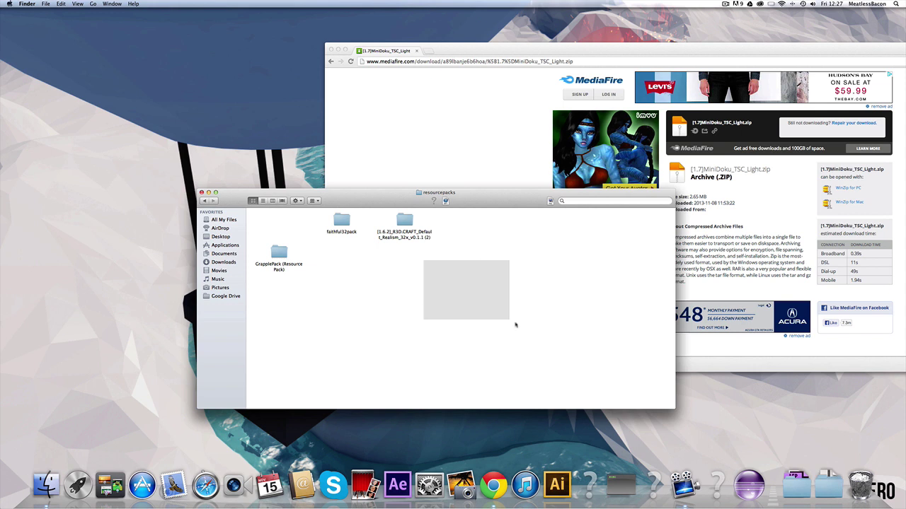
key(super+v)
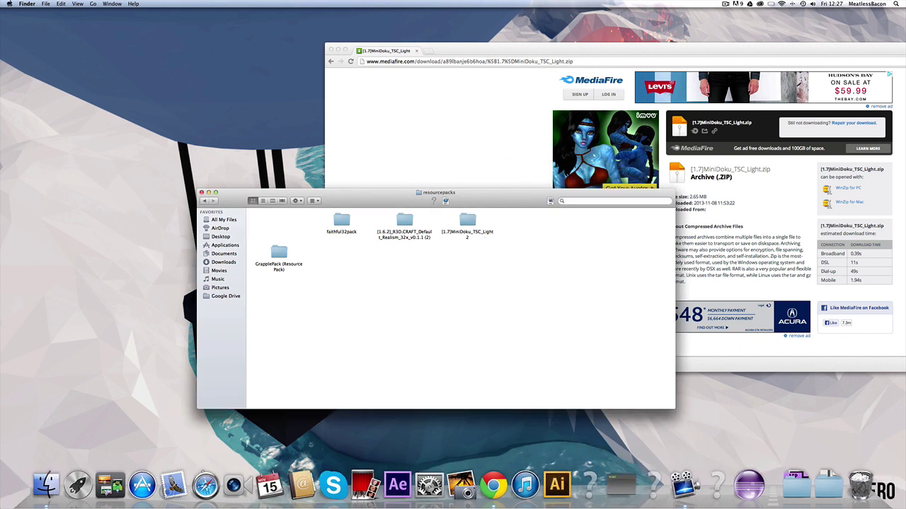
key(super+space)
Launch Minecraft from Spotlight, select the 1.7.2 profile and start the game
text(inecraft)
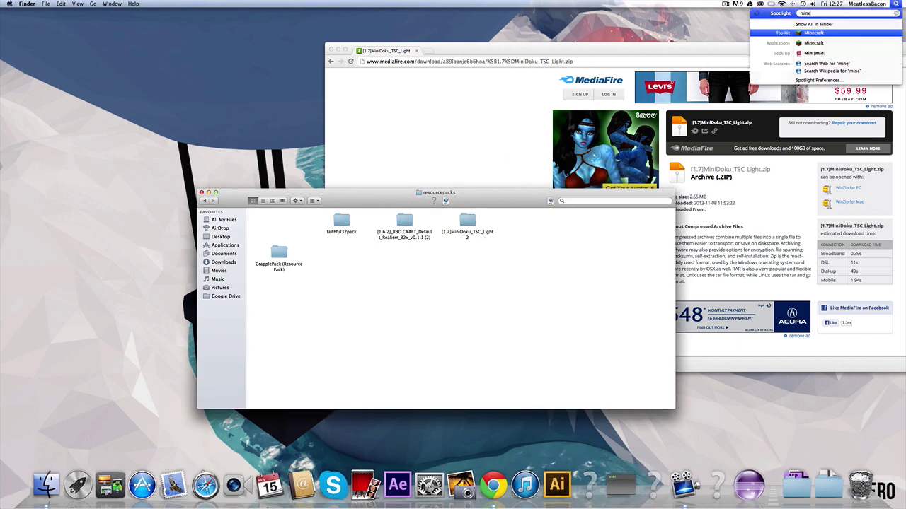
key(Return)
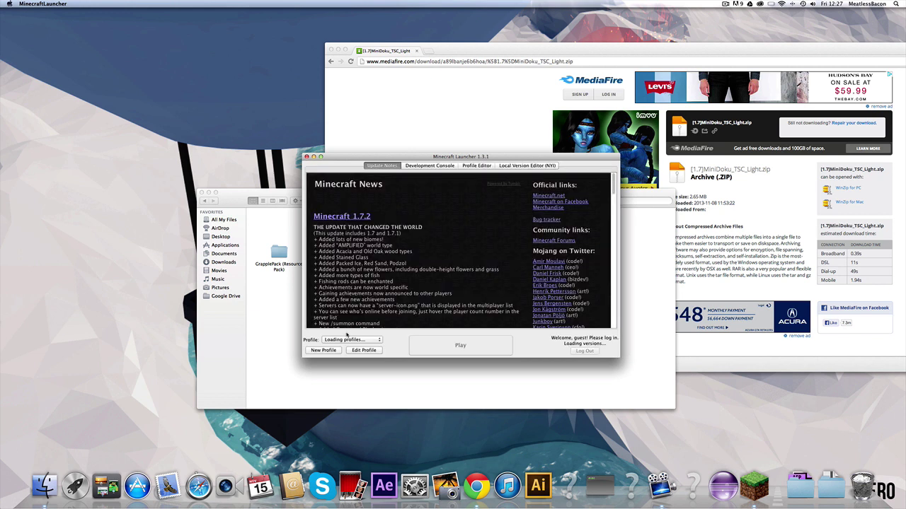
click(365, 342)
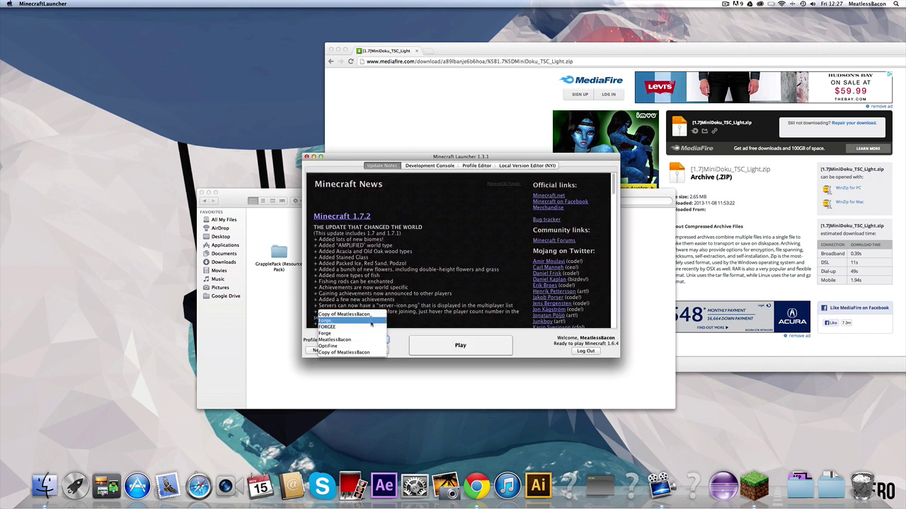
click(374, 314)
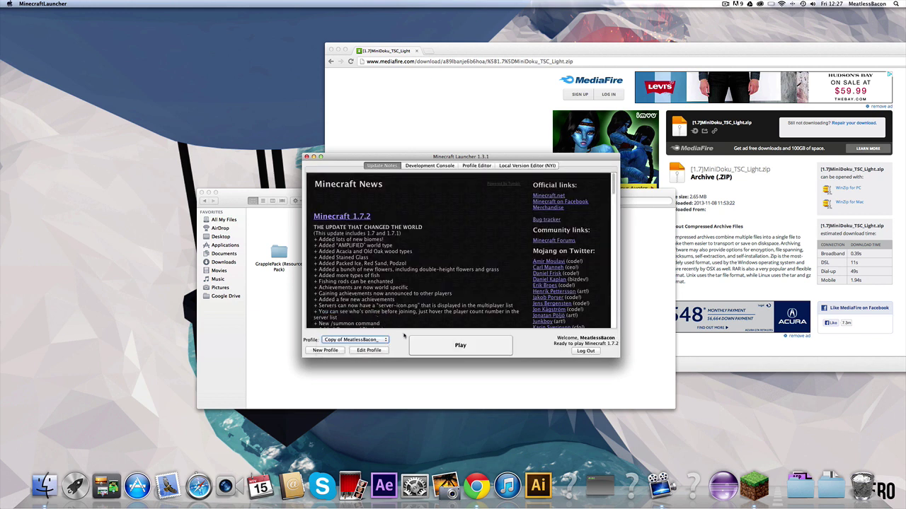
click(442, 349)
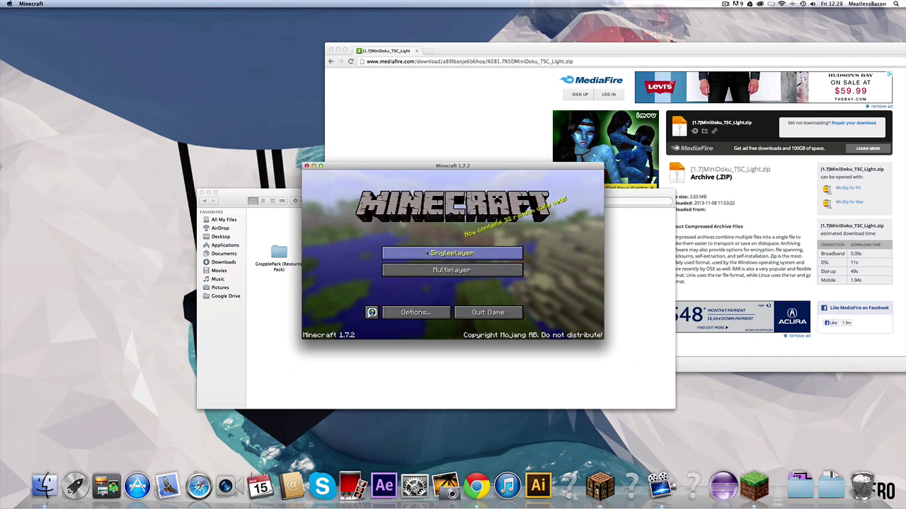
Load the first New World from Singleplayer and walk forward briefly
click(444, 253)
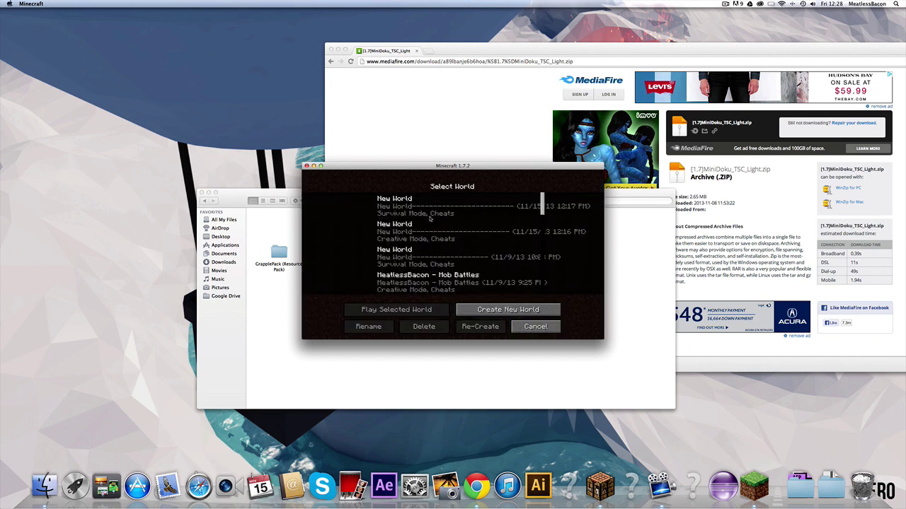
double_click(435, 216)
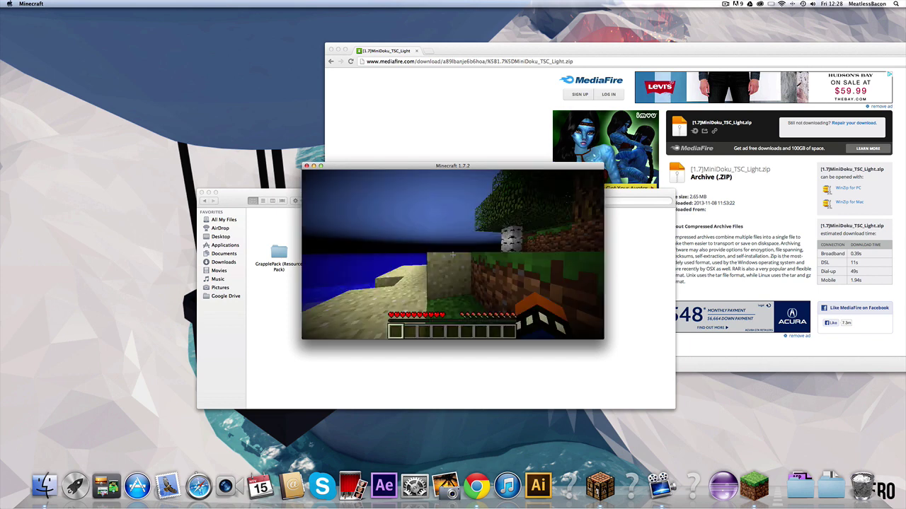
key(w)
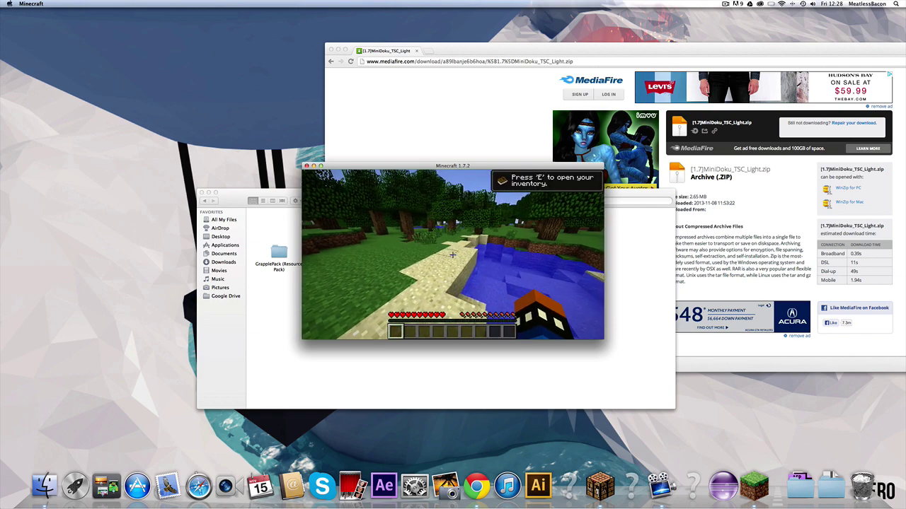
Pause the game and go to Options > Resource Packs
key(Escape)
click(424, 273)
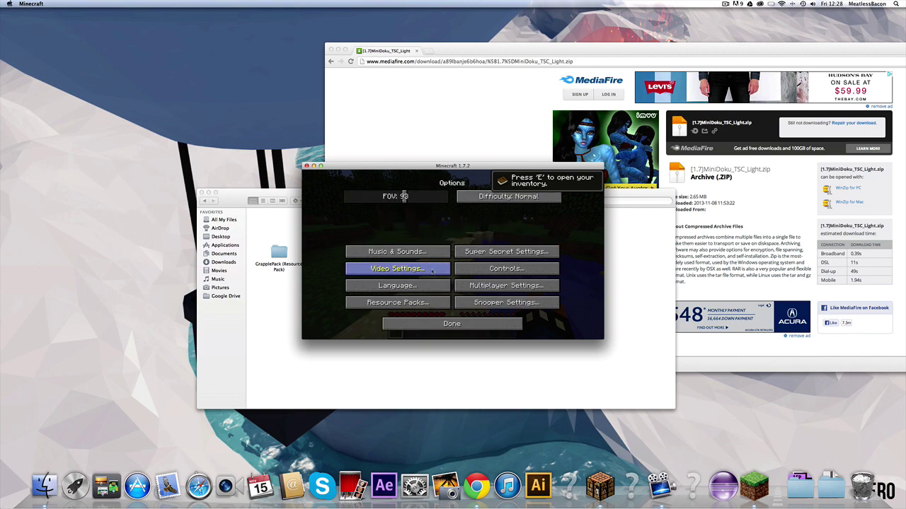
click(447, 327)
click(451, 225)
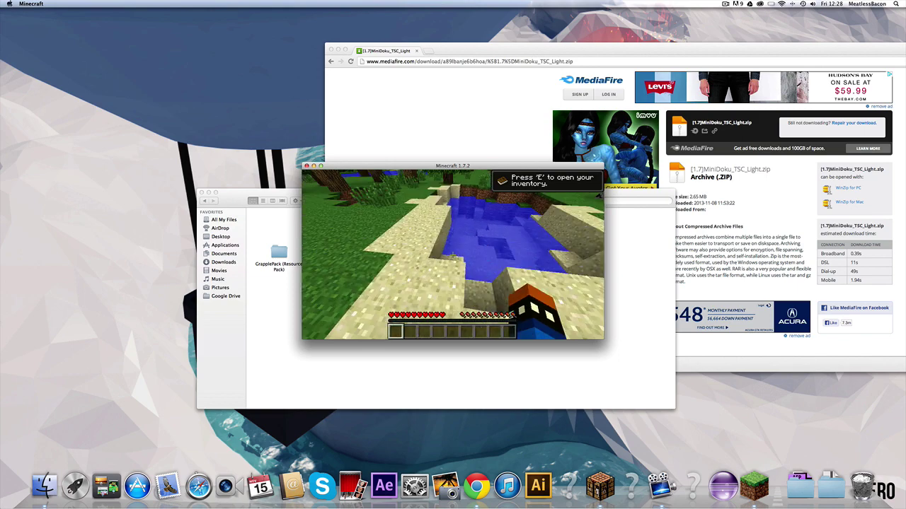
key(e)
key(e)
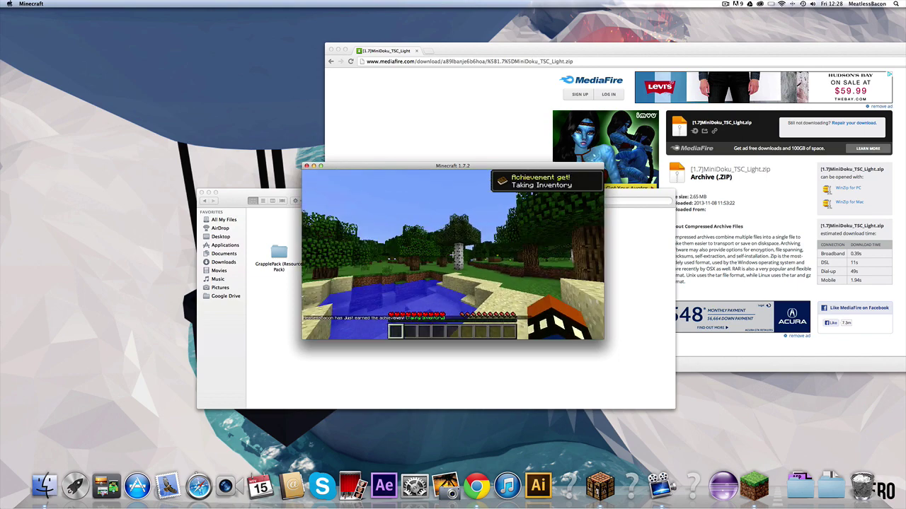
key(Escape)
click(424, 275)
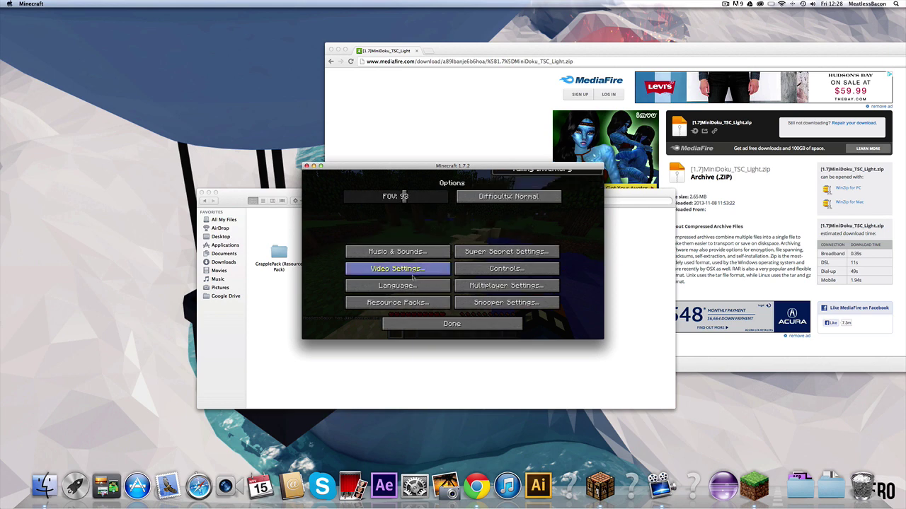
click(418, 301)
Move [1.7]MiniDoku_TSC_Light 2 into Selected Resource Packs above Default, then leave the options
scroll(373, 266, down, 1)
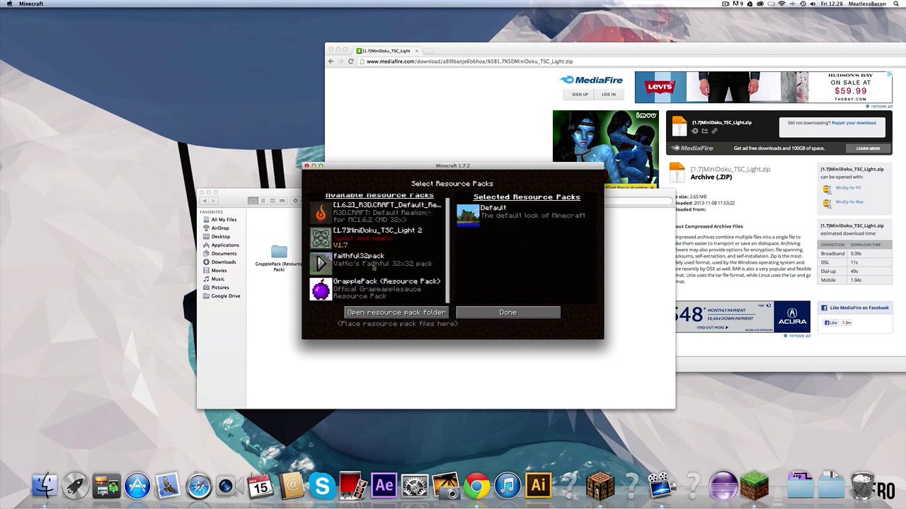
scroll(375, 258, up, 1)
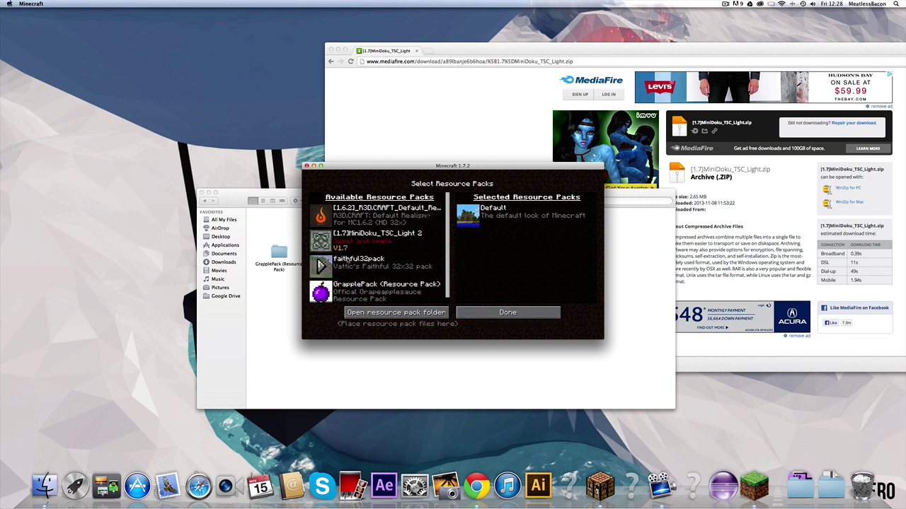
click(320, 241)
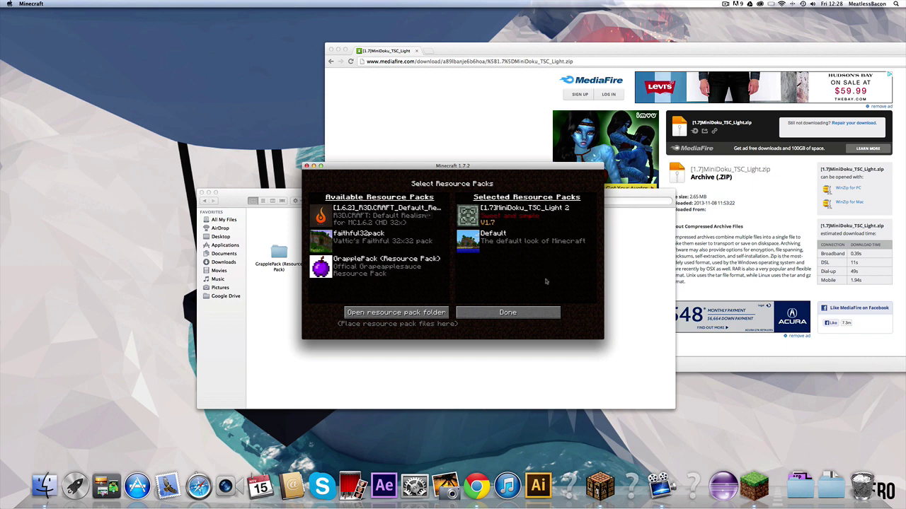
click(507, 313)
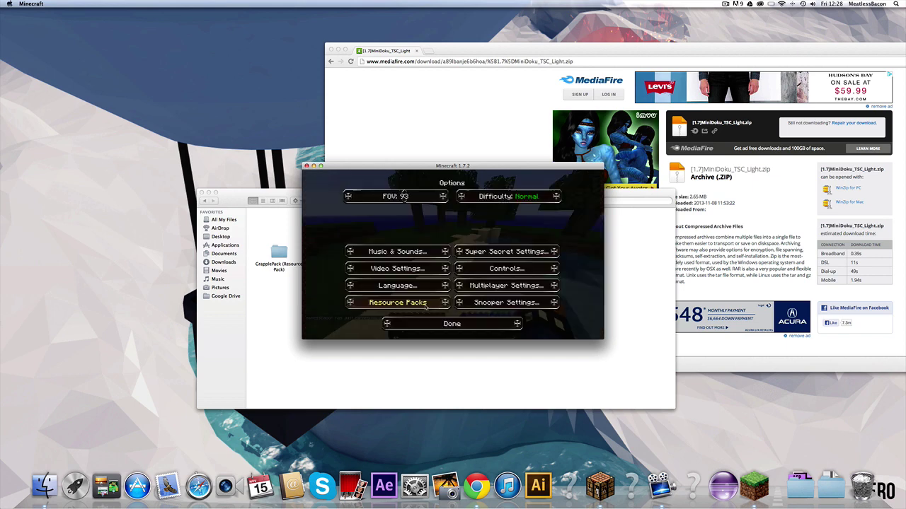
key(Escape)
Resume the forest world, then view the player in third person with the HUD hidden
click(445, 231)
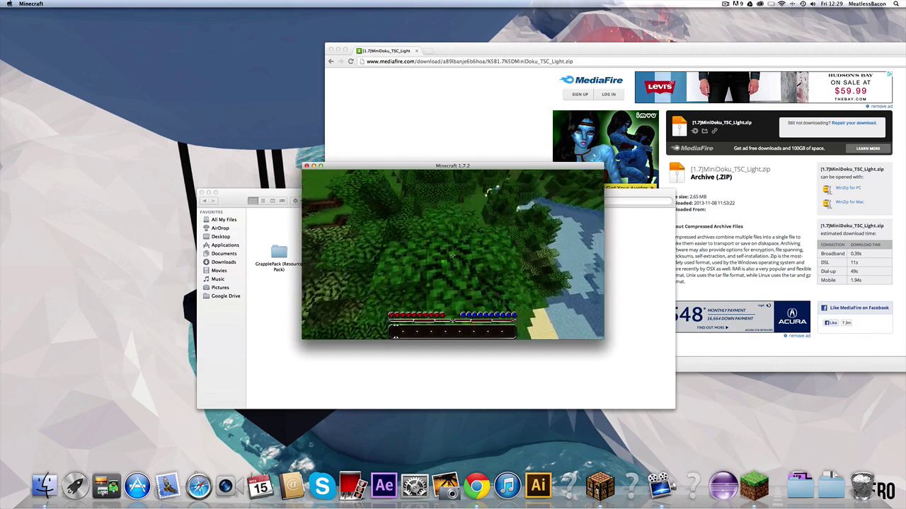
key(F5)
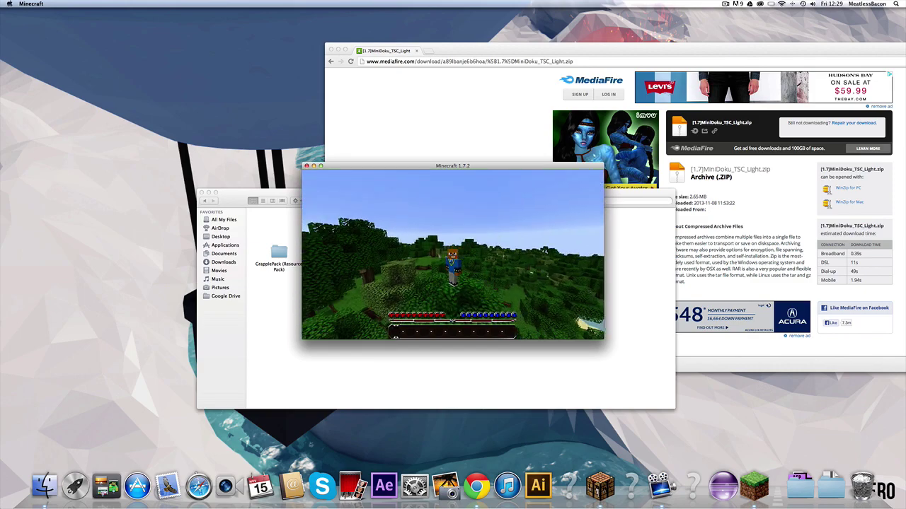
key(F1)
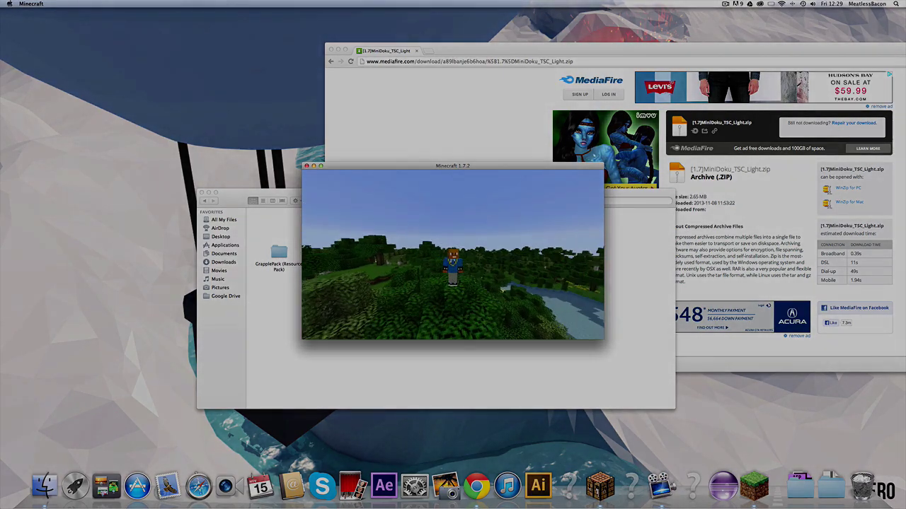